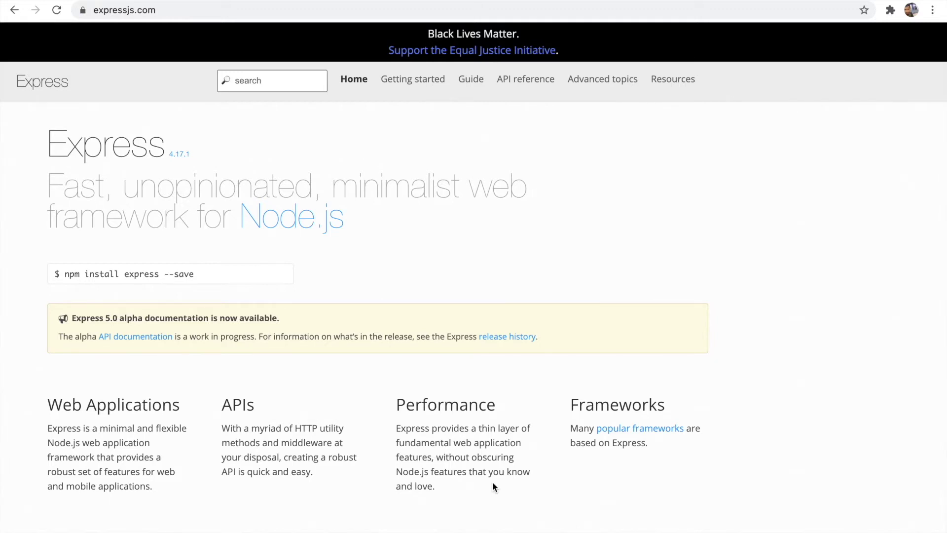
scroll(492, 482, "down", 1)
scroll(492, 482, "down", 2)
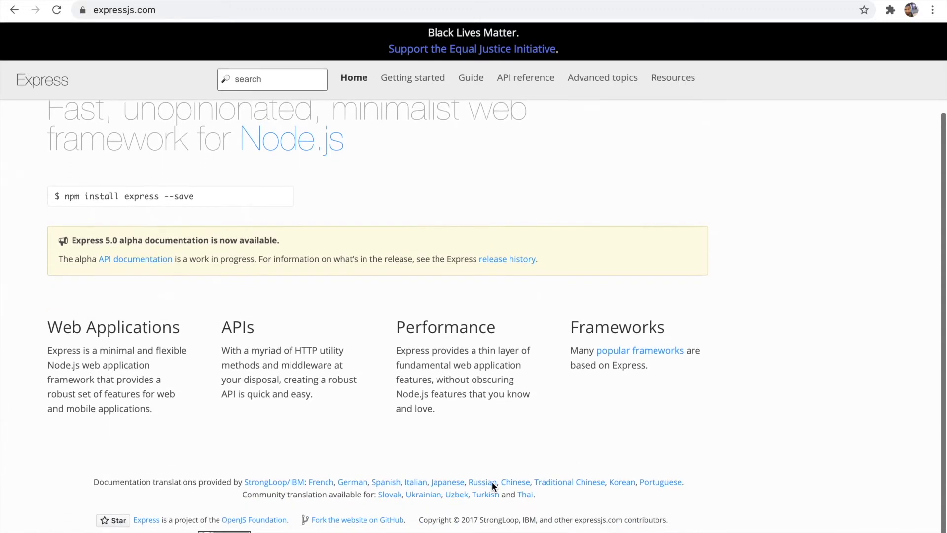
scroll(492, 481, "up", 2)
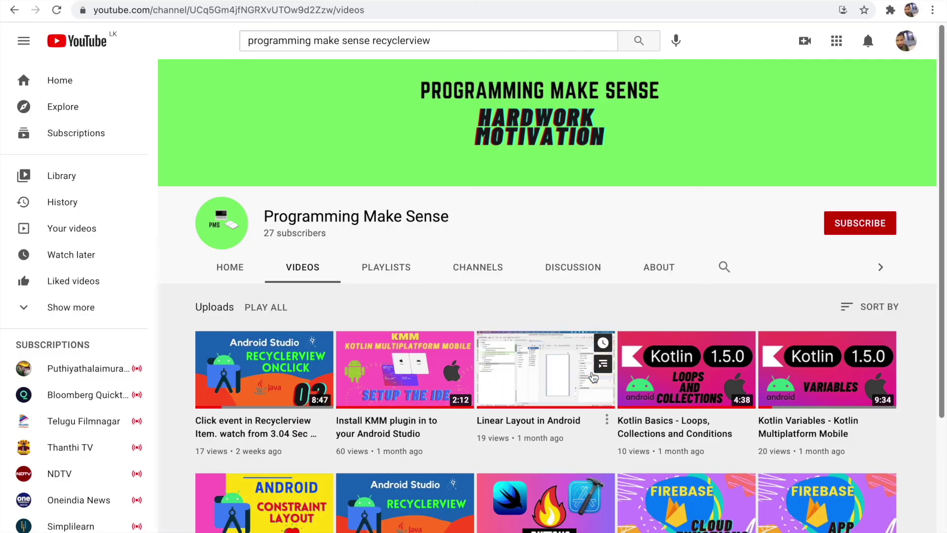
scroll(607, 429, "down", 2)
scroll(619, 486, "down", 1)
scroll(620, 486, "up", 1)
scroll(620, 488, "up", 2)
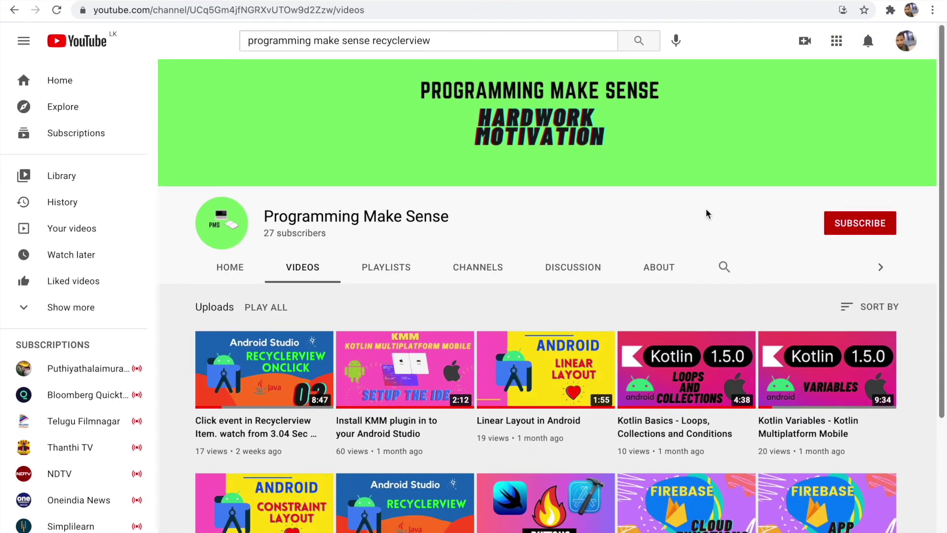